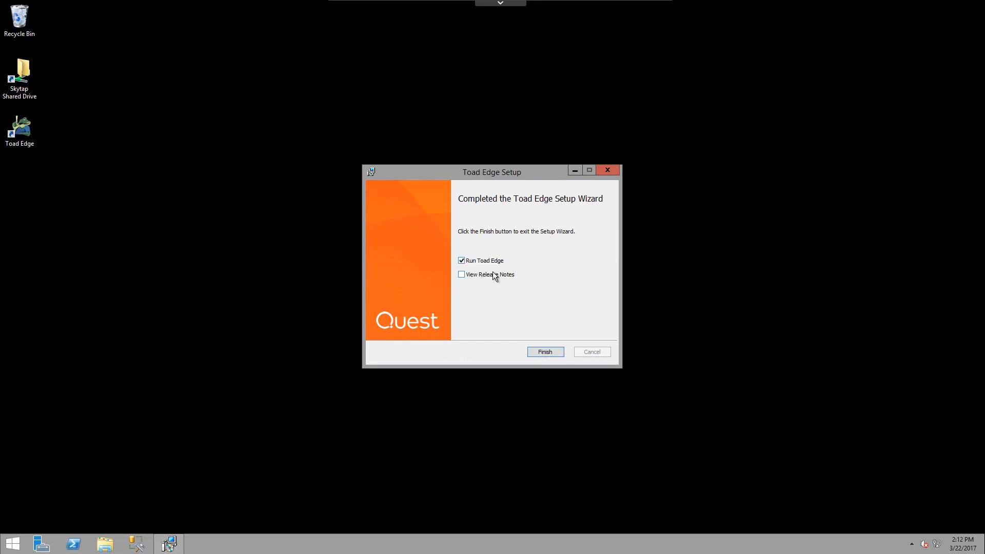
Step: Finish the installer to launch Toad Edge, then choose New Connection from the empty Connections panel
left_click(544, 351)
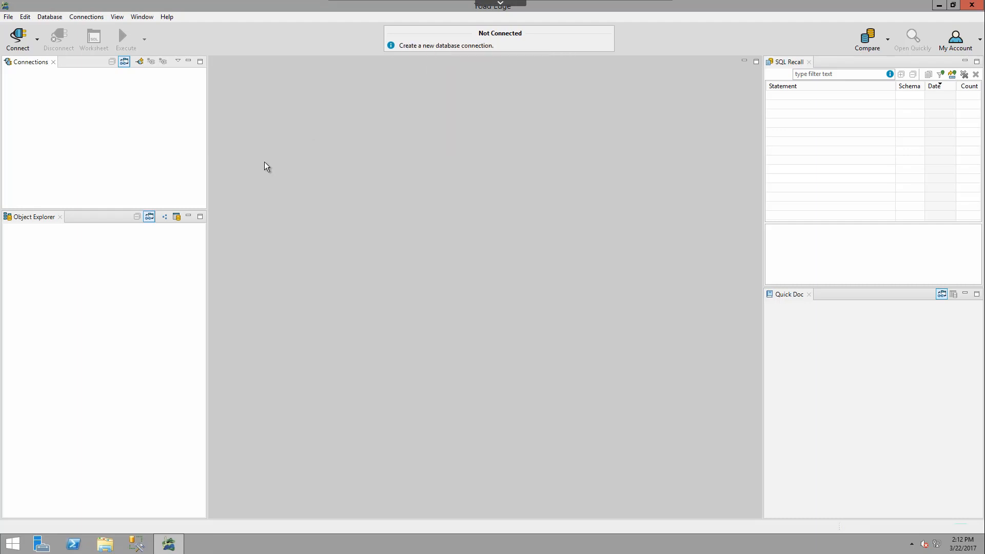
left_click(37, 39)
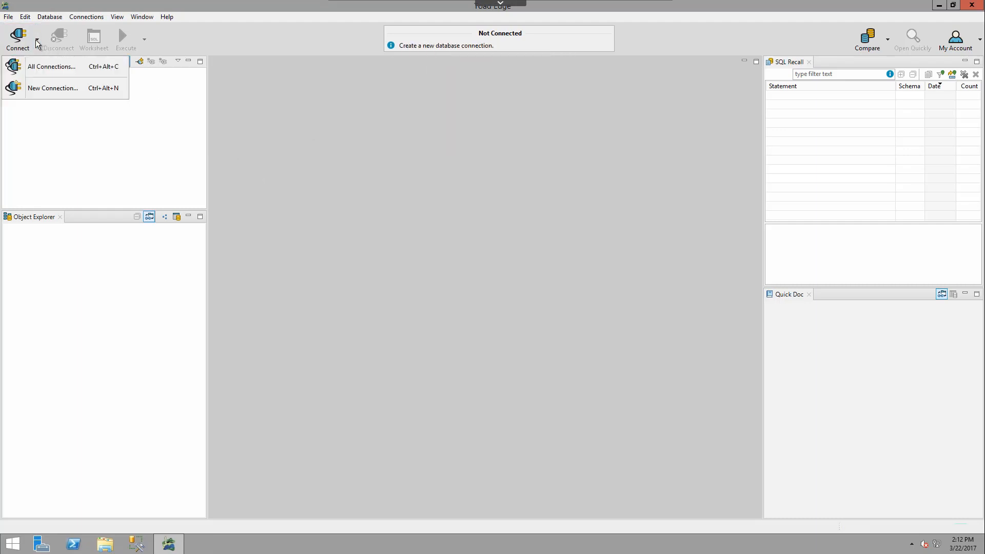
left_click(72, 123)
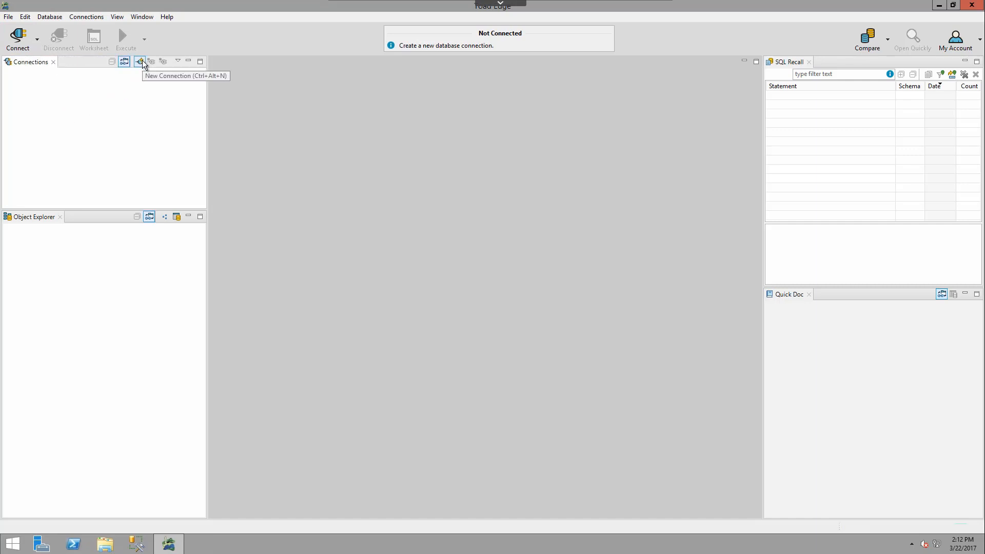
right_click(102, 103)
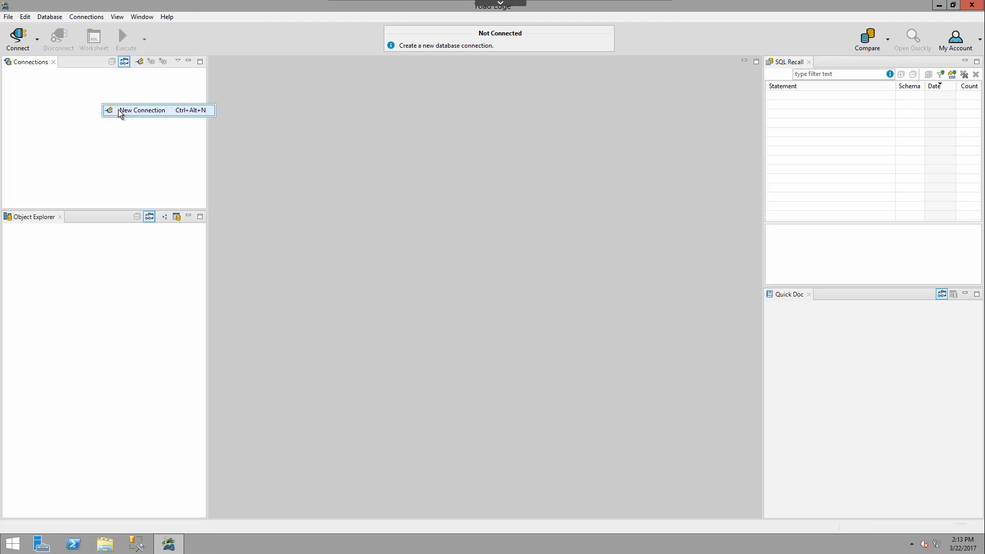
left_click(123, 112)
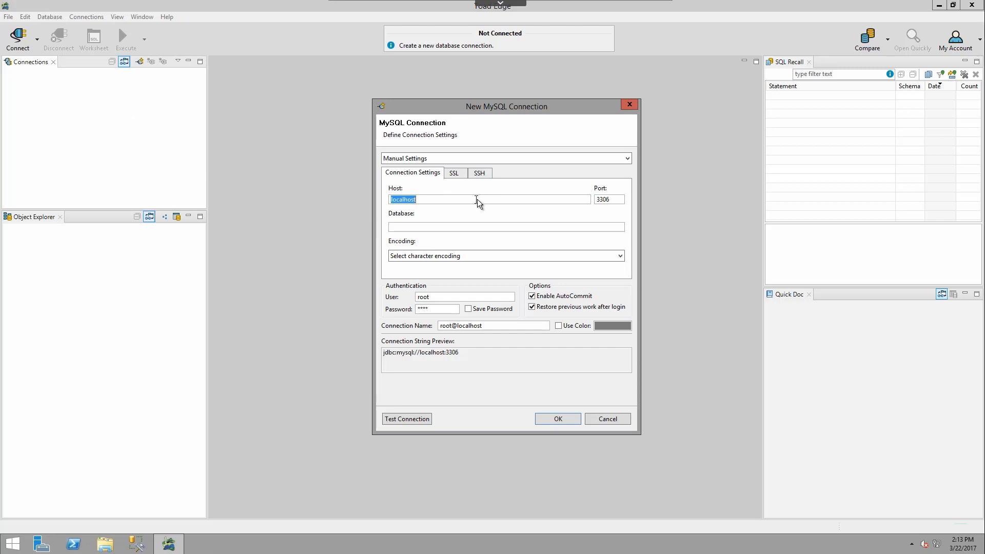
Step: Connect to MySQL host 10.0.0.3 on port 3566 with the root password saved, after a successful test
type("10.0.0.3")
left_click_drag(612, 200, 596, 203)
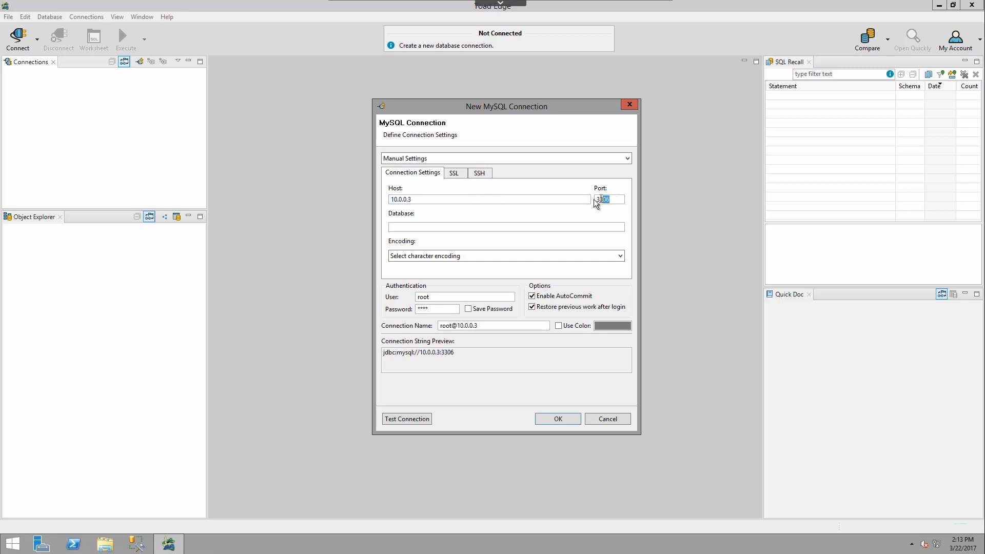
type("3566")
key("BackSpace")
key("BackSpace")
key("BackSpace")
key("BackSpace")
key("BackSpace")
type("12345678")
left_click(469, 309)
left_click(425, 421)
left_click(558, 420)
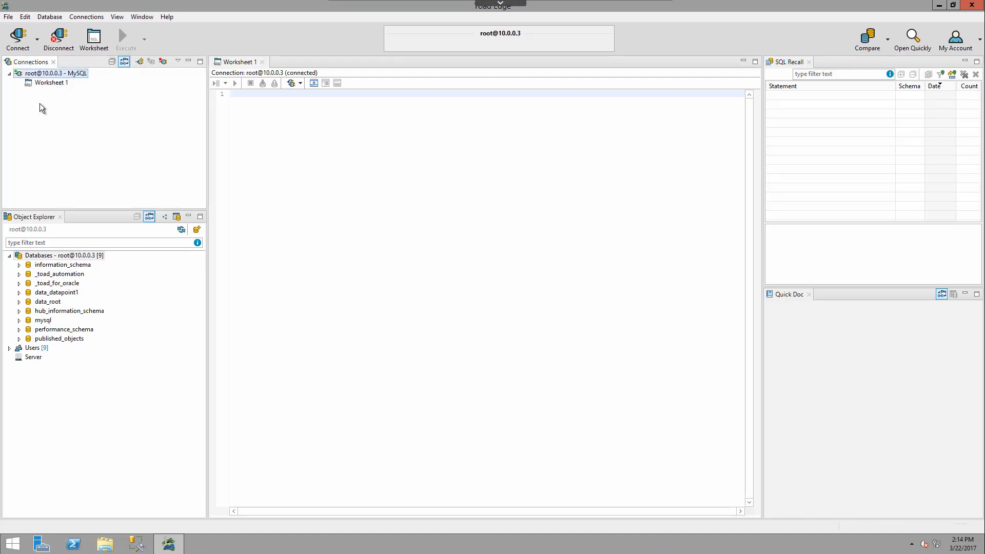
left_click(54, 83)
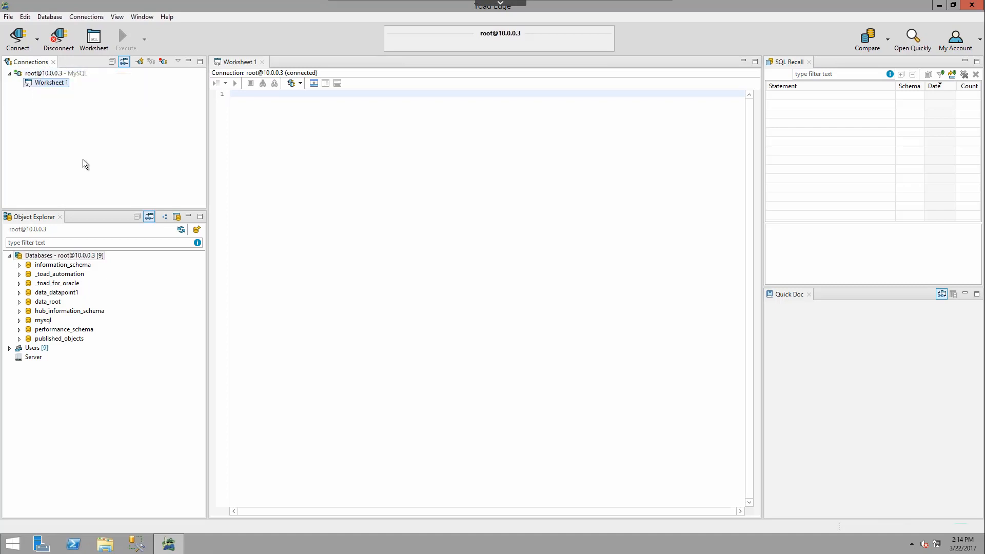
right_click(47, 74)
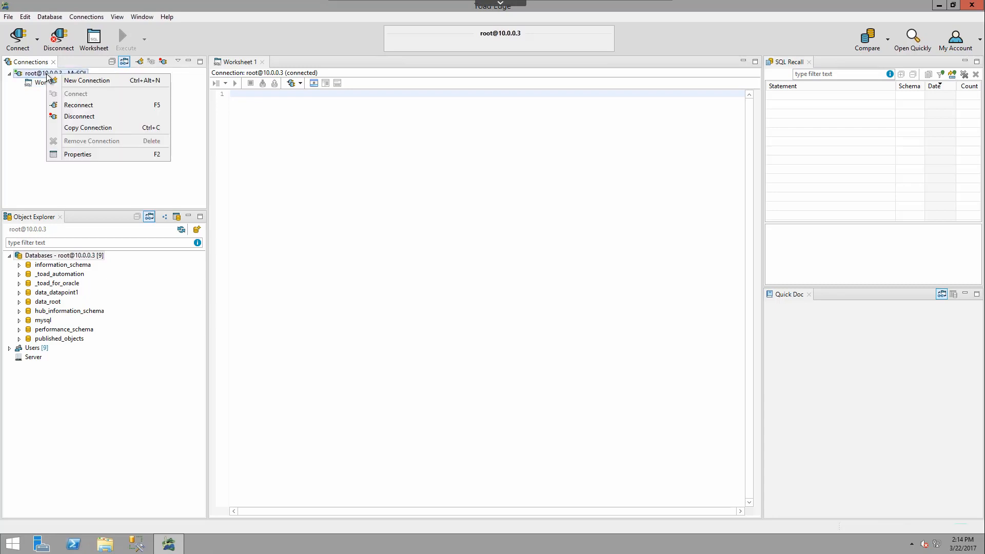
left_click(86, 129)
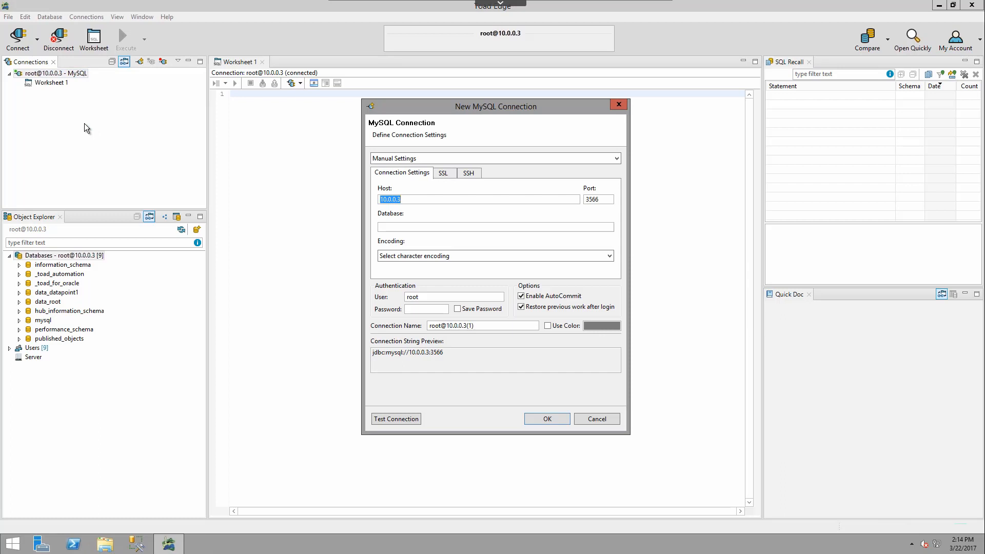
Step: Change the copy's user to DataPoint1, enter and save its password, and test it
left_click(427, 297)
key("BackSpace")
key("BackSpace")
key("BackSpace")
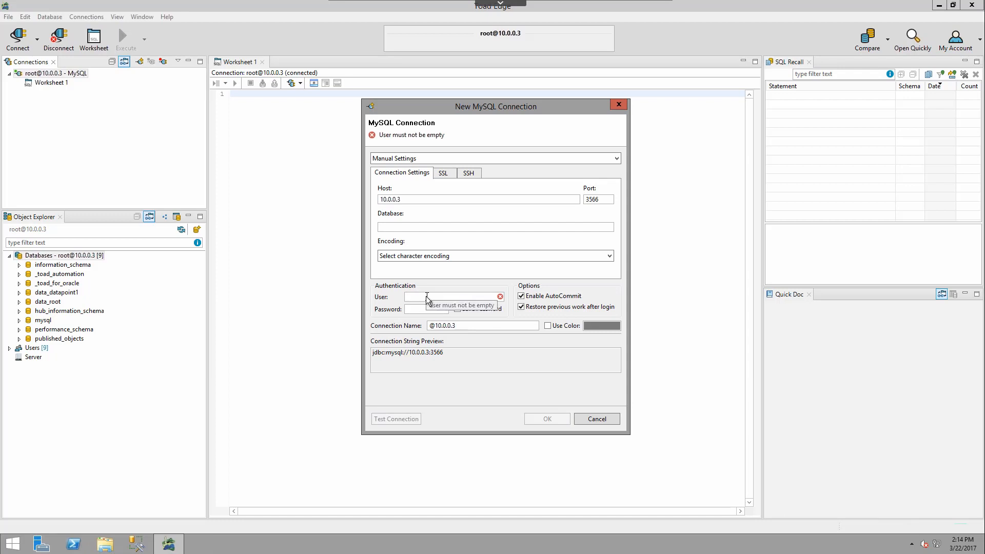
type("DataP")
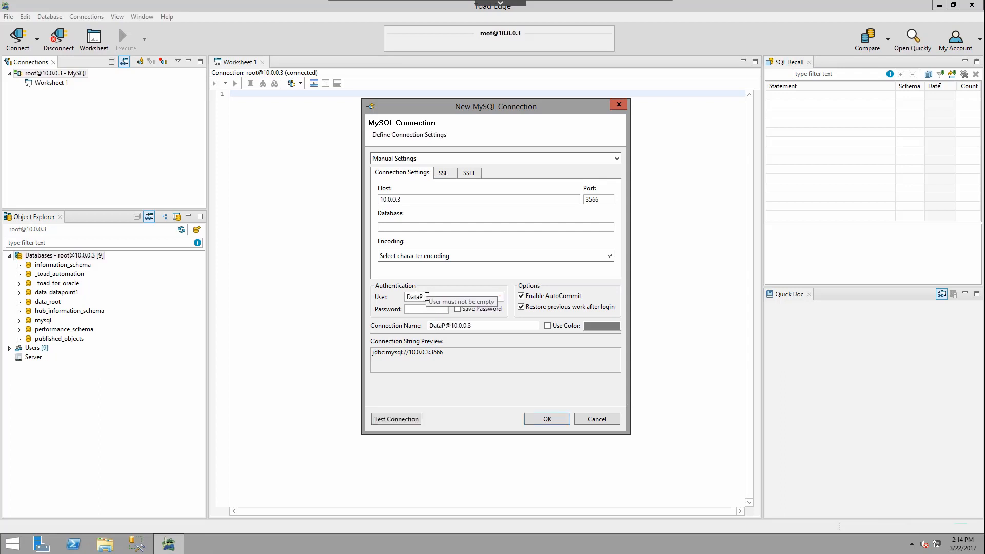
type("oint1")
left_click(424, 310)
type("**")
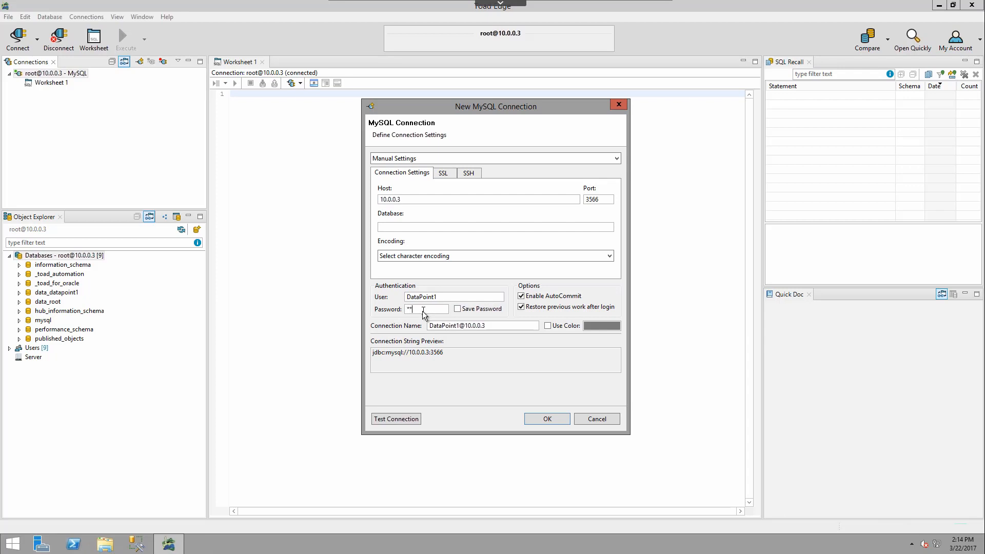
type("******")
left_click(463, 307)
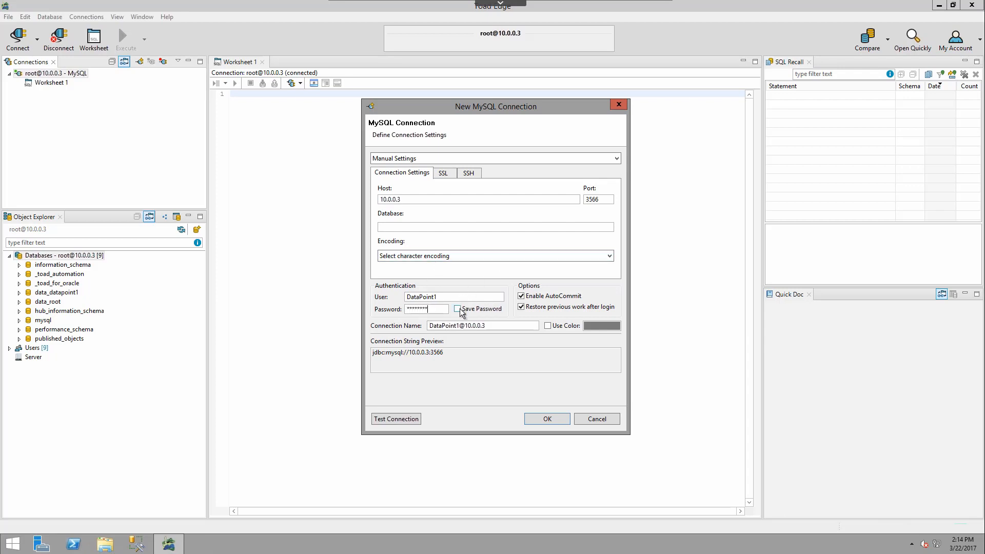
left_click(400, 423)
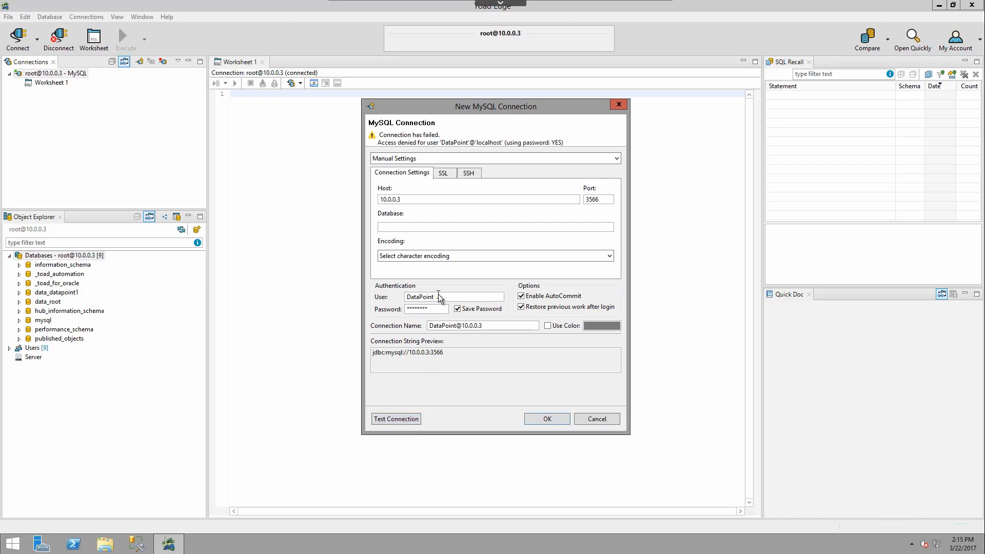
Step: Correct the user name to lowercase datapoint1 and retest the connection
left_click_drag(440, 298, 386, 301)
type("datapoint")
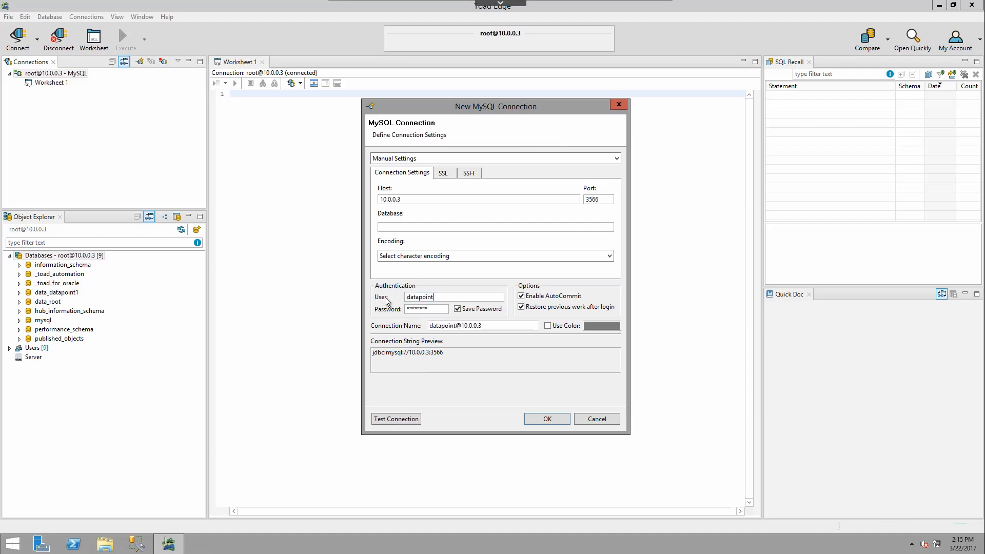
type("1")
left_click(412, 420)
Step: Look through the SSL and SSH tunnel settings of the copied connection
left_click(444, 173)
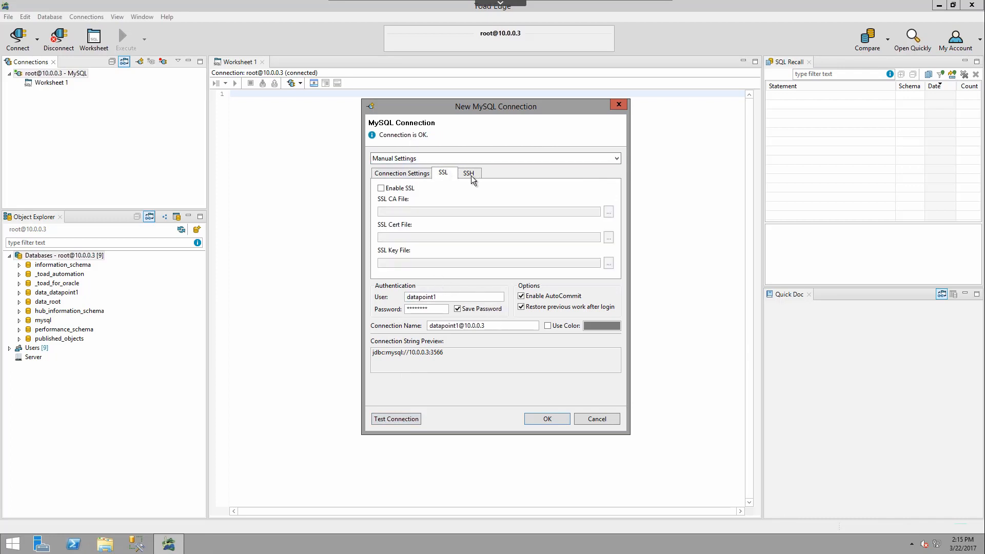
left_click(468, 174)
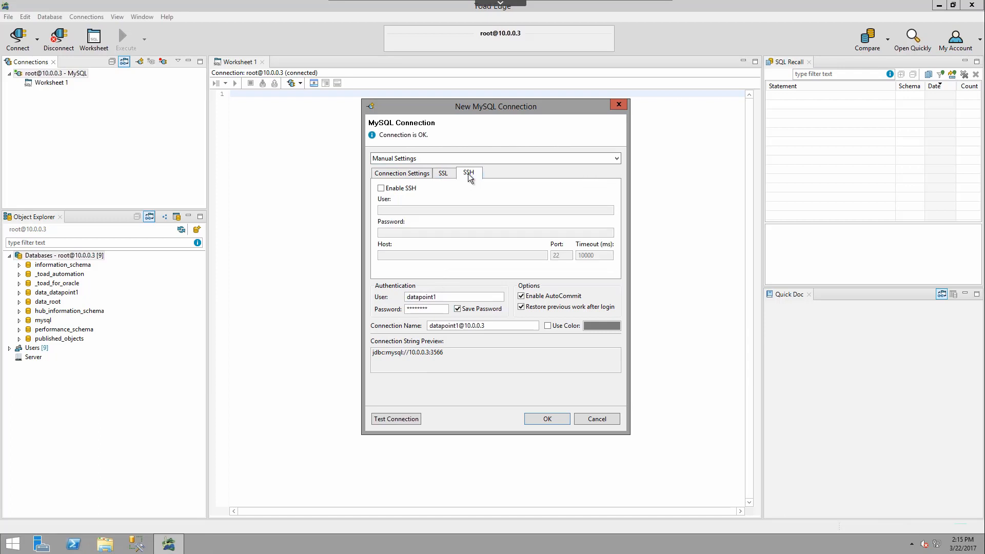
left_click(417, 174)
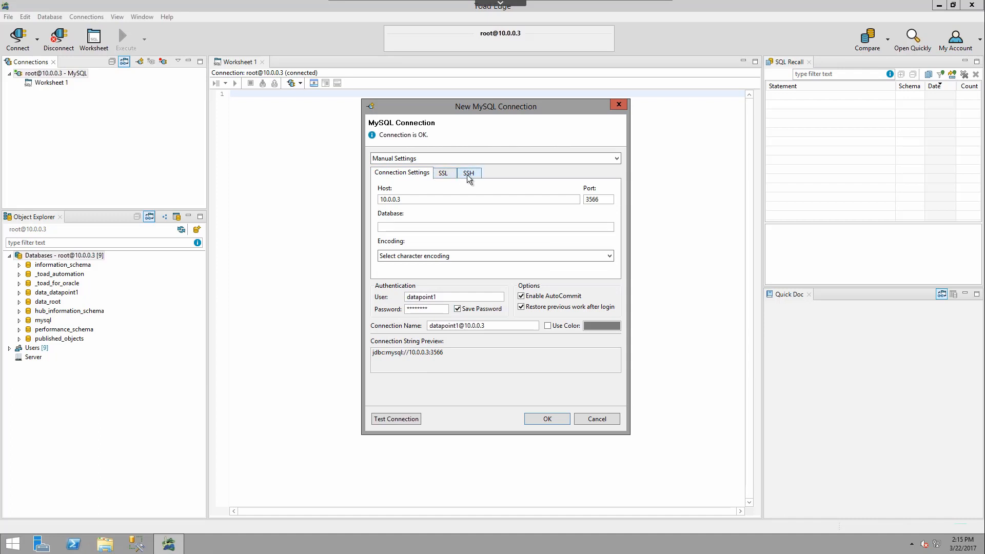
left_click(467, 173)
left_click(411, 173)
left_click(616, 159)
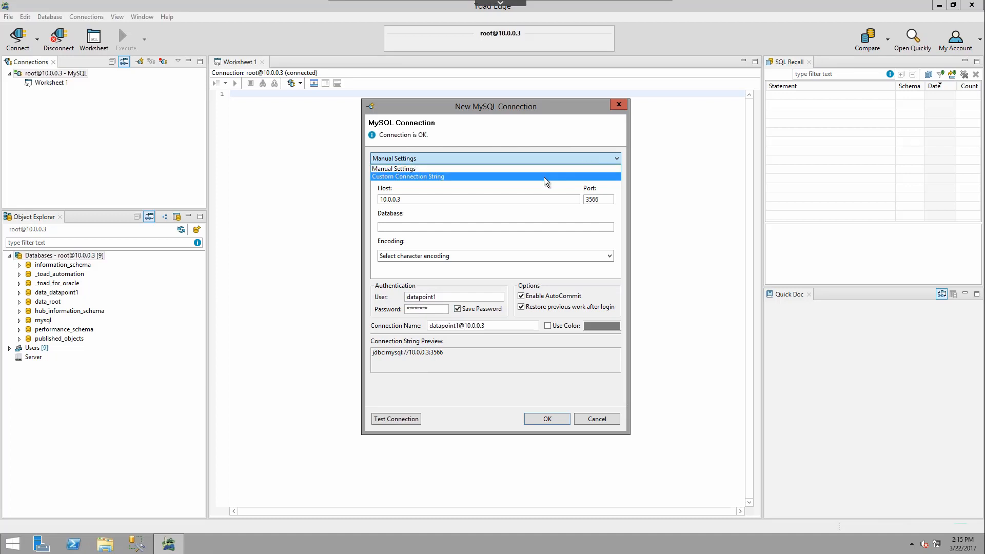
left_click(544, 177)
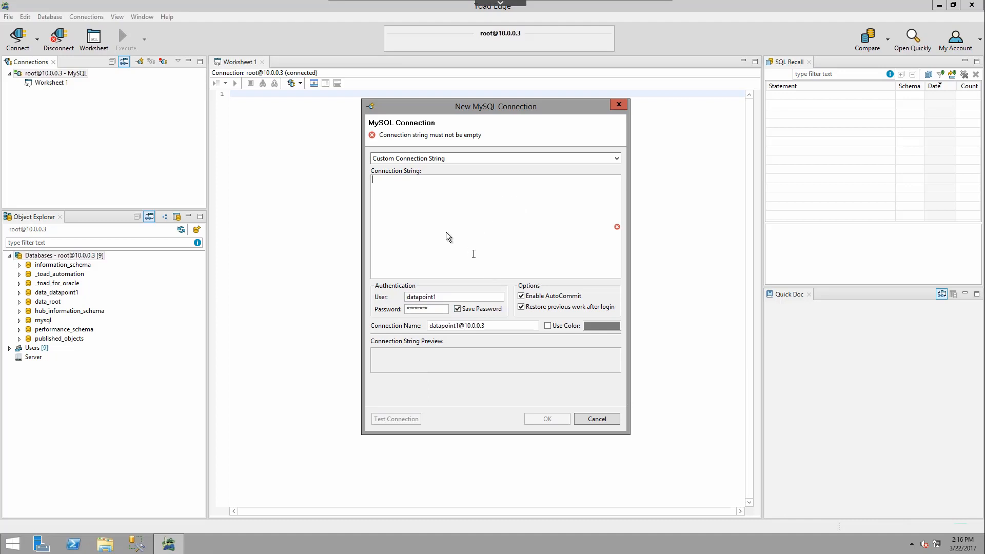
left_click(476, 159)
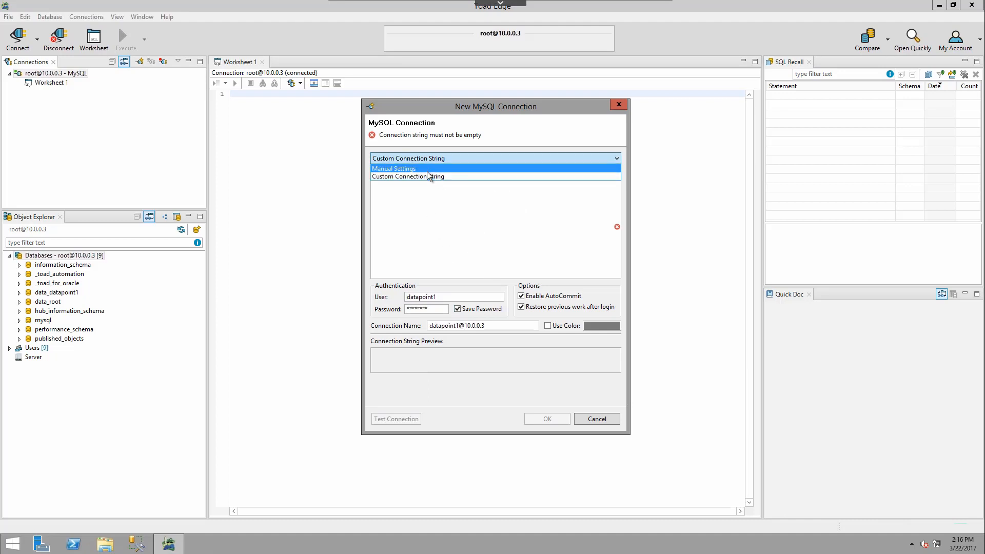
left_click(427, 172)
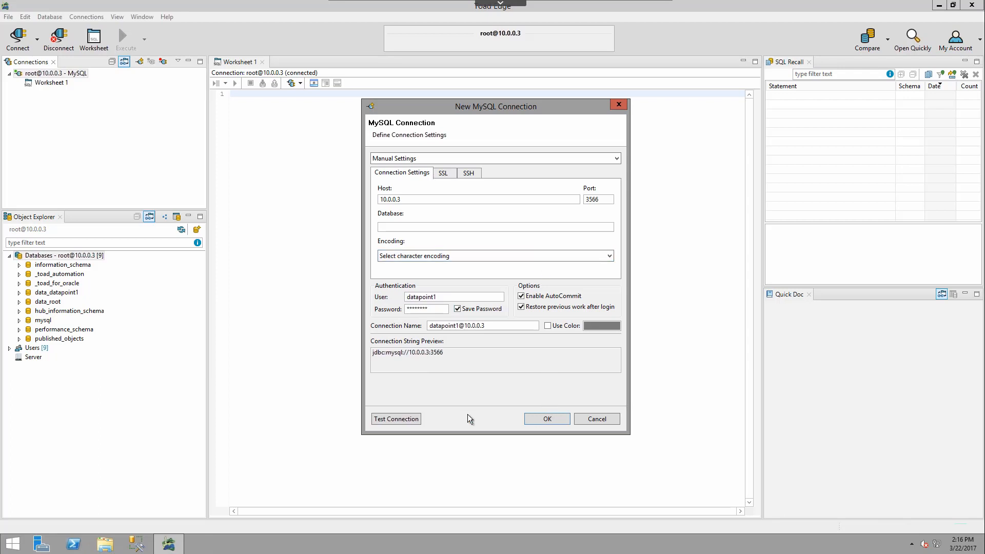
left_click(534, 417)
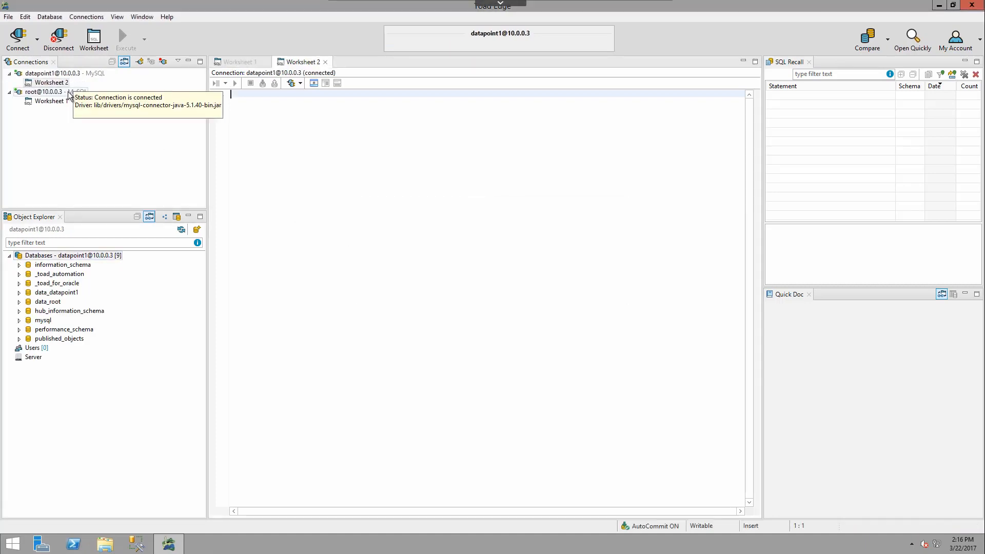
Step: Start a new root@localhost connection and enter its password with Save Password ticked
left_click(51, 82)
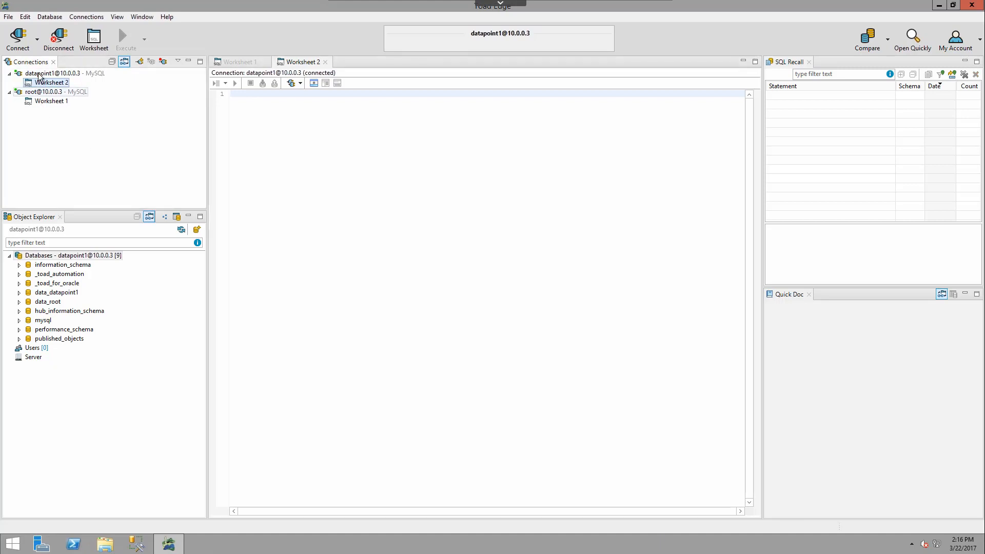
left_click(28, 44)
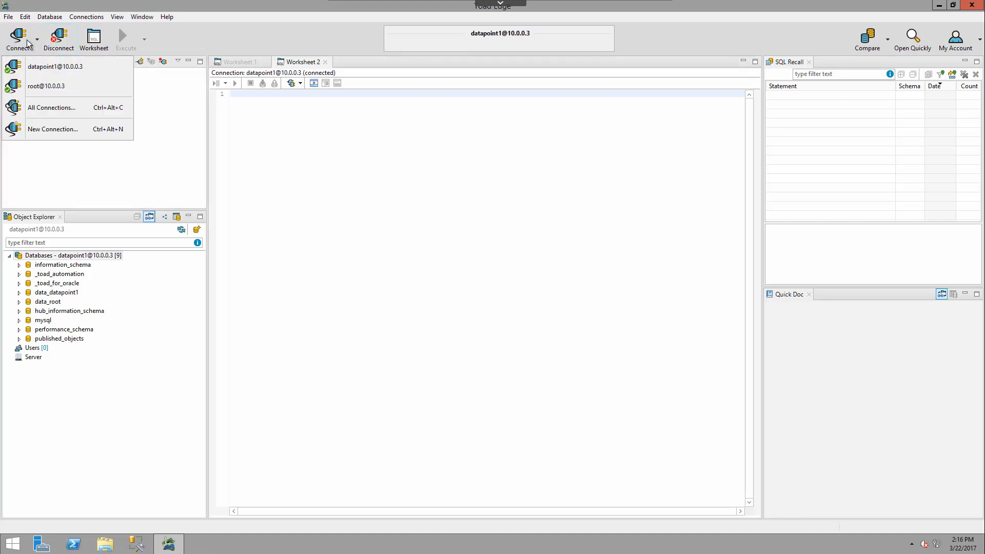
left_click(53, 128)
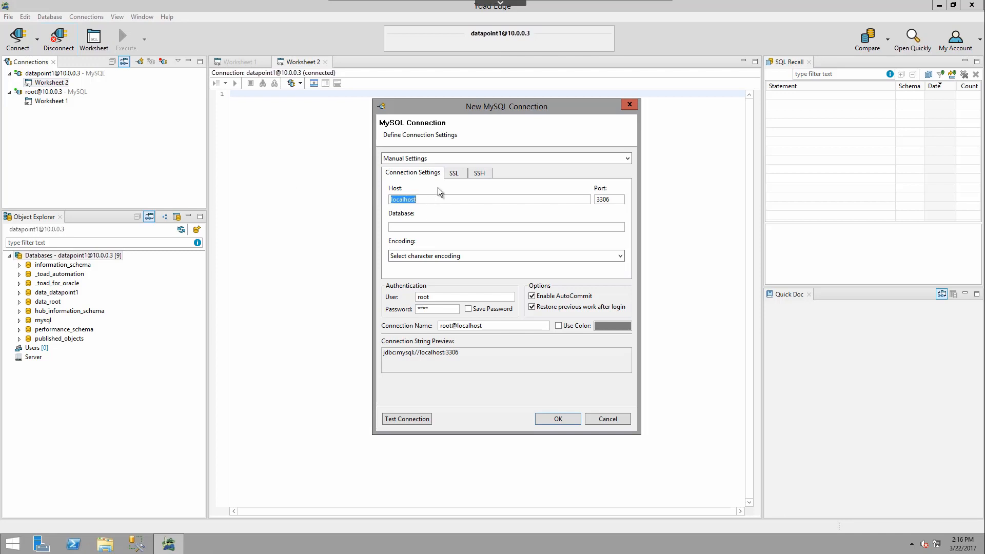
left_click(450, 311)
key("BackSpace")
key("BackSpace")
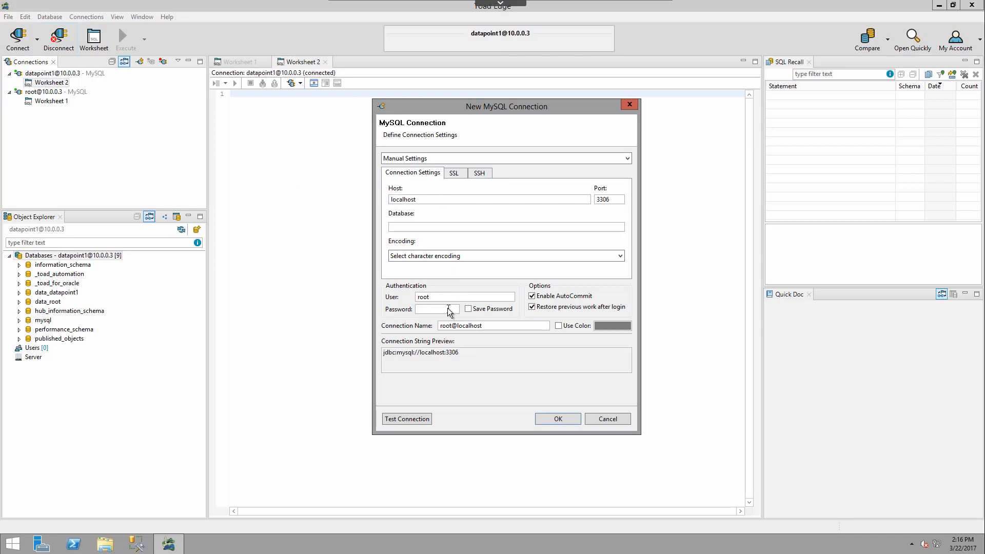
type("********")
left_click(484, 311)
Step: Give it a dark green colour, test it, and save it to connect with Worksheet 3
left_click(610, 329)
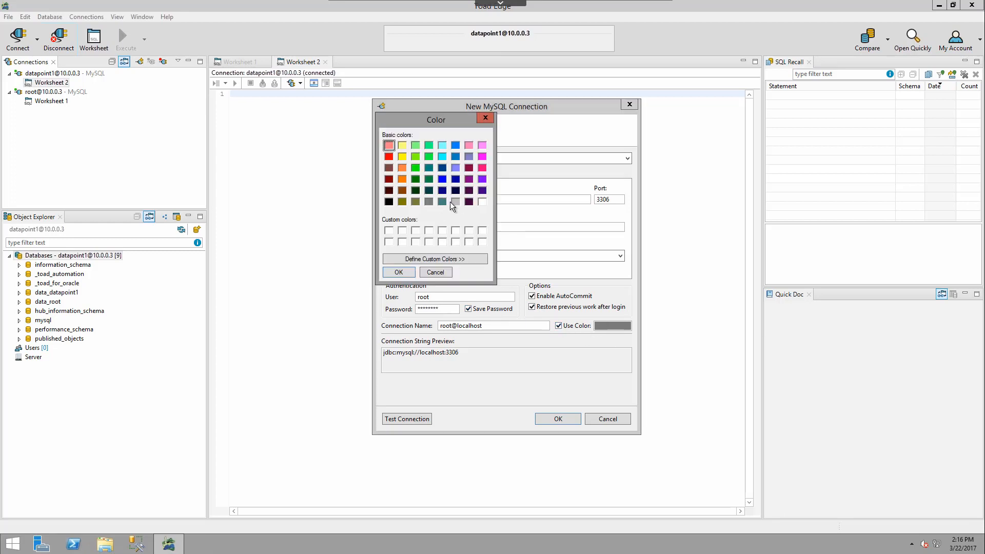
left_click(415, 179)
left_click(398, 273)
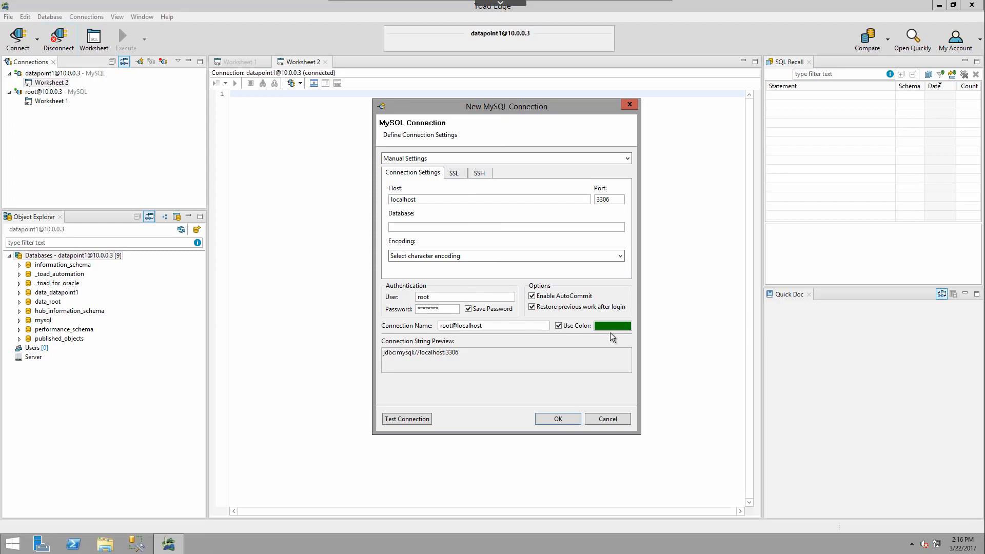
left_click(414, 419)
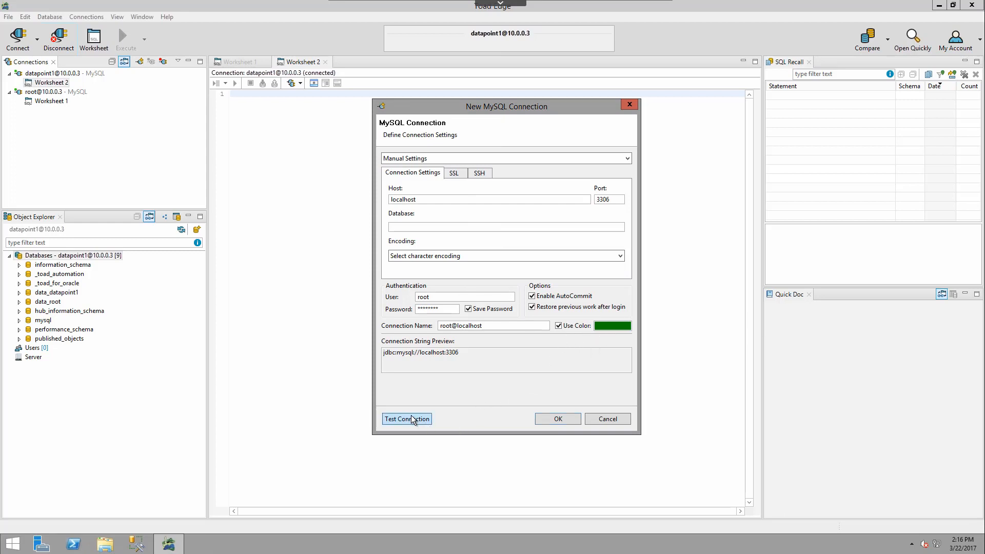
left_click(541, 417)
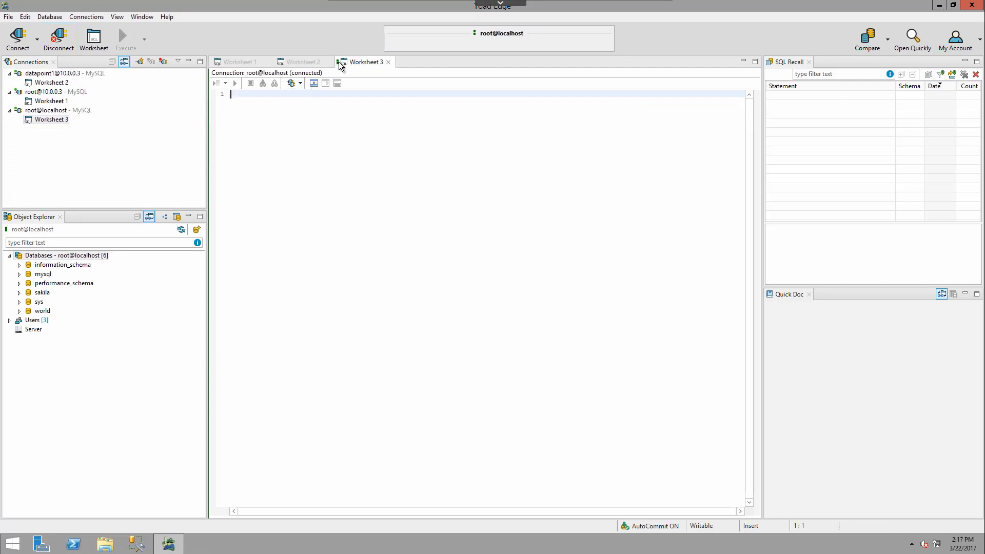
left_click(44, 92)
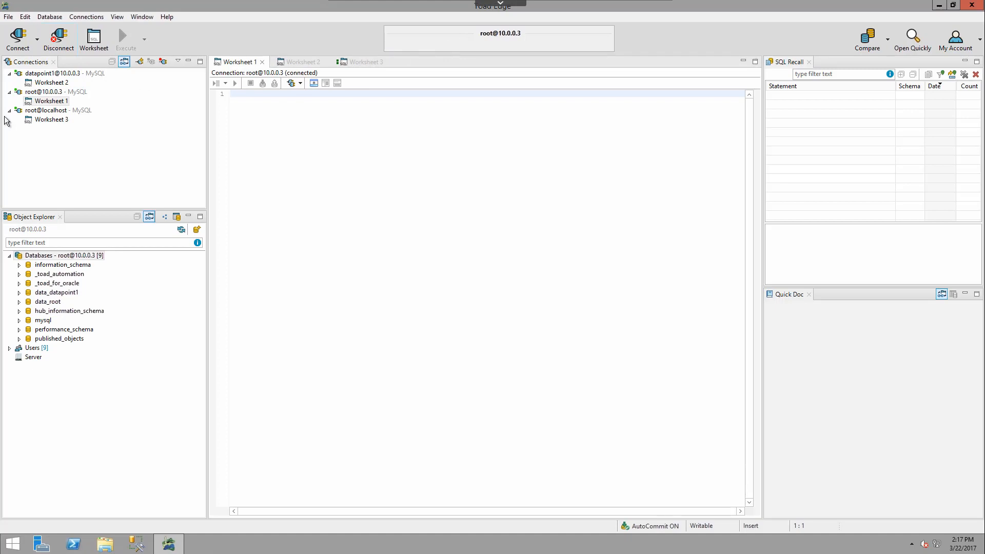
left_click(45, 111)
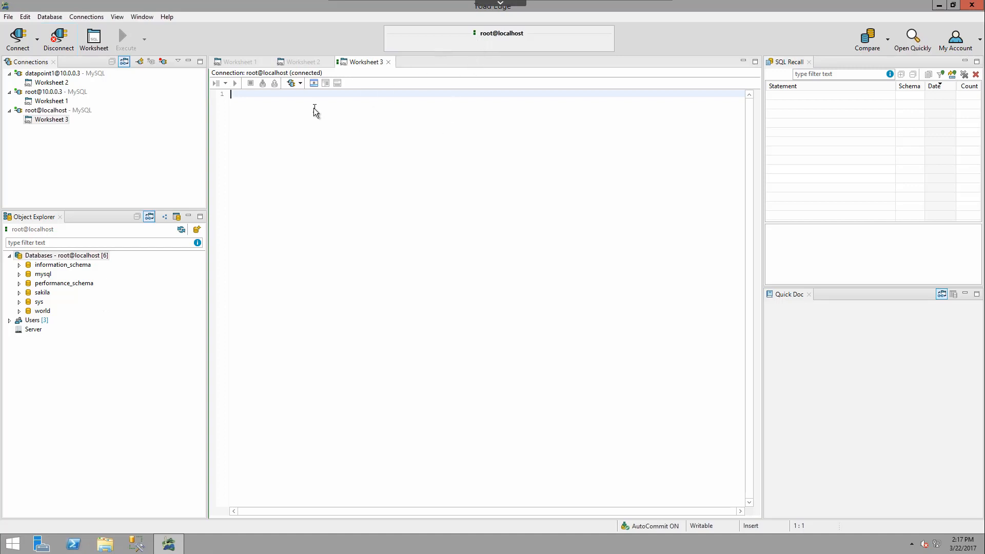
left_click(55, 112)
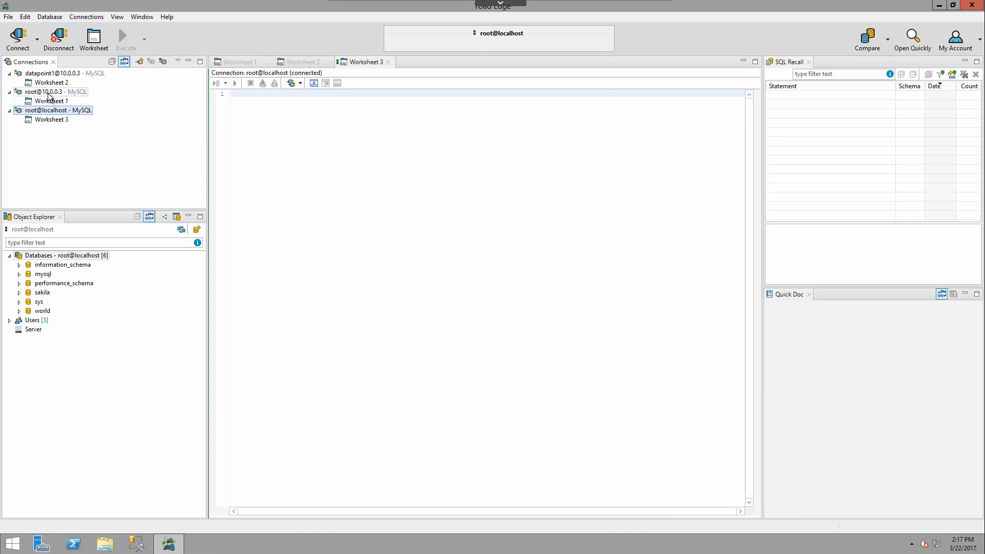
left_click(48, 94)
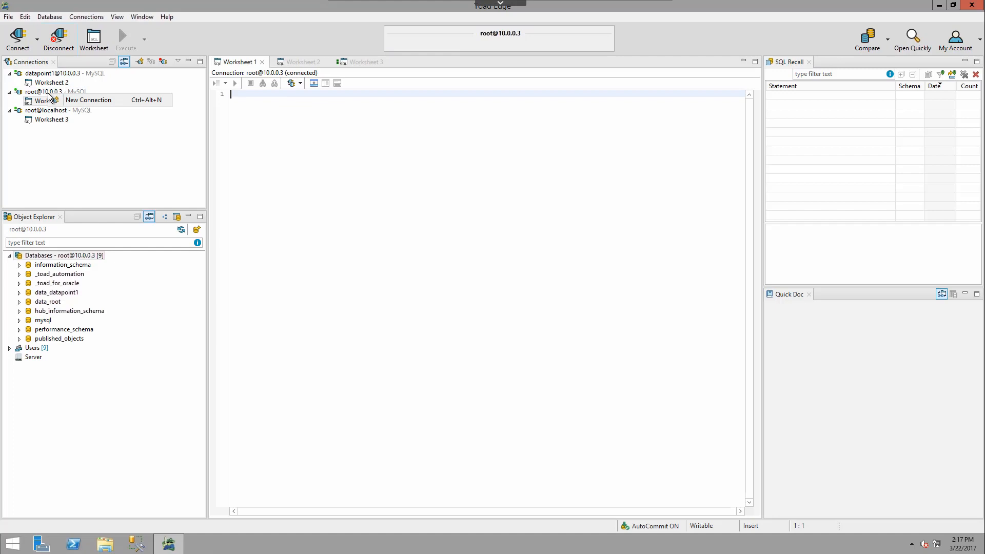
right_click(29, 93)
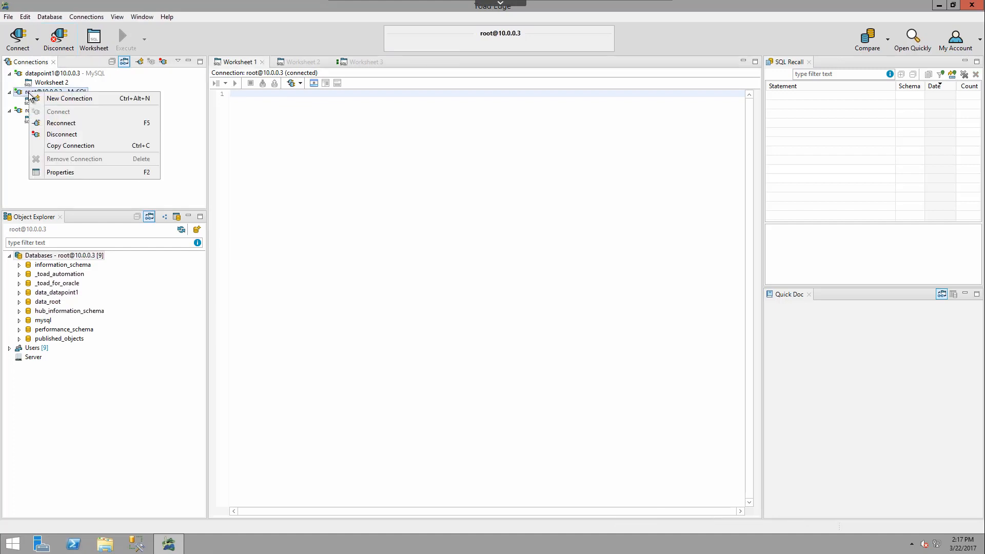
left_click(83, 171)
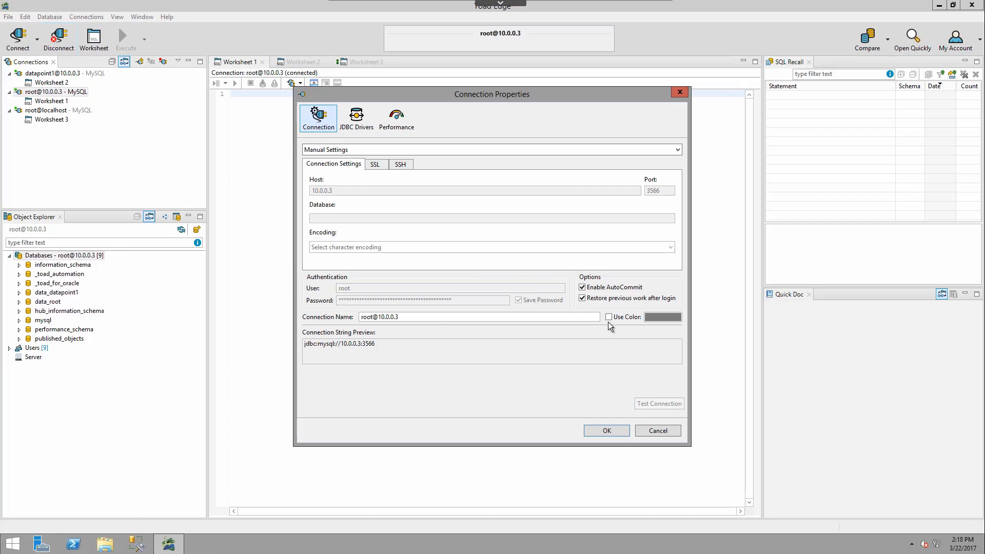
left_click(609, 317)
left_click(673, 318)
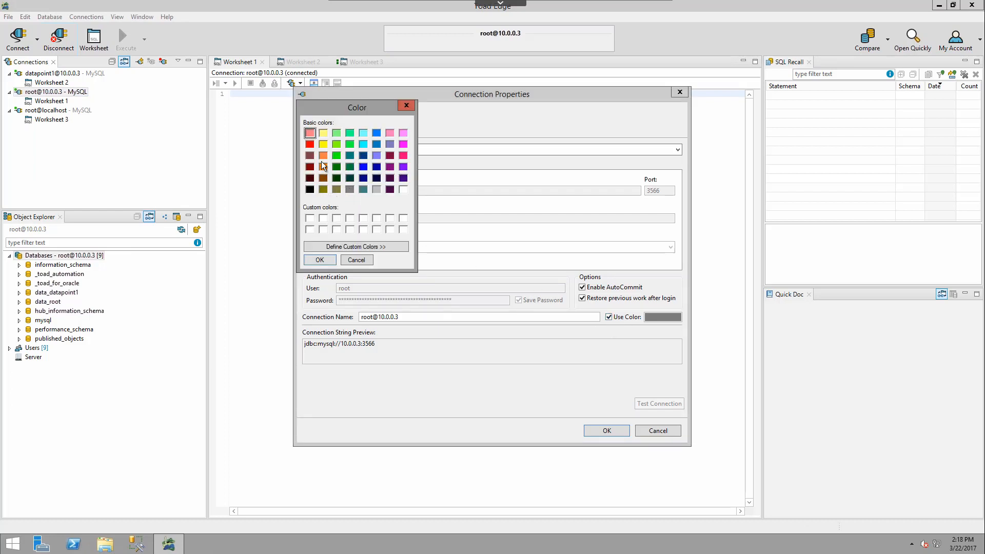
left_click(332, 260)
left_click(595, 430)
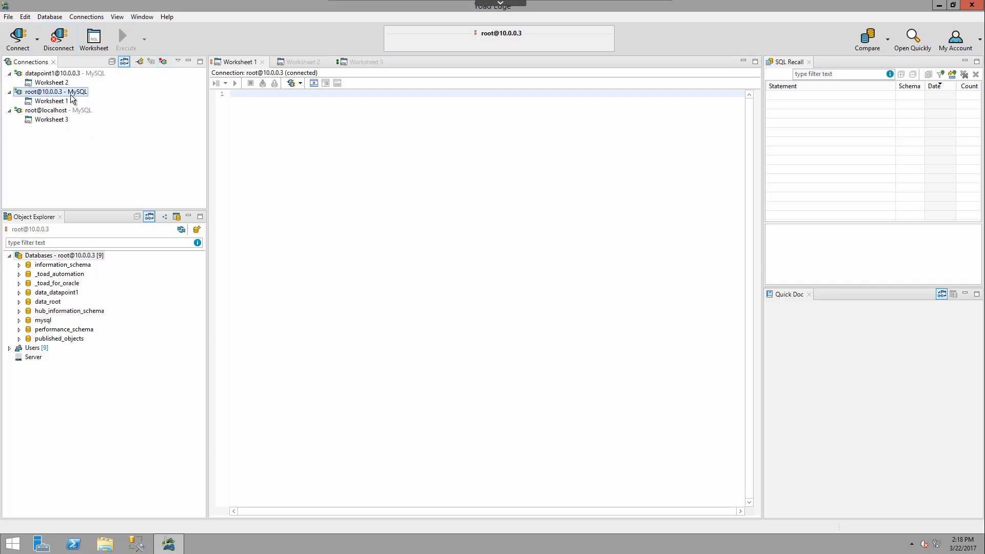
left_click(86, 17)
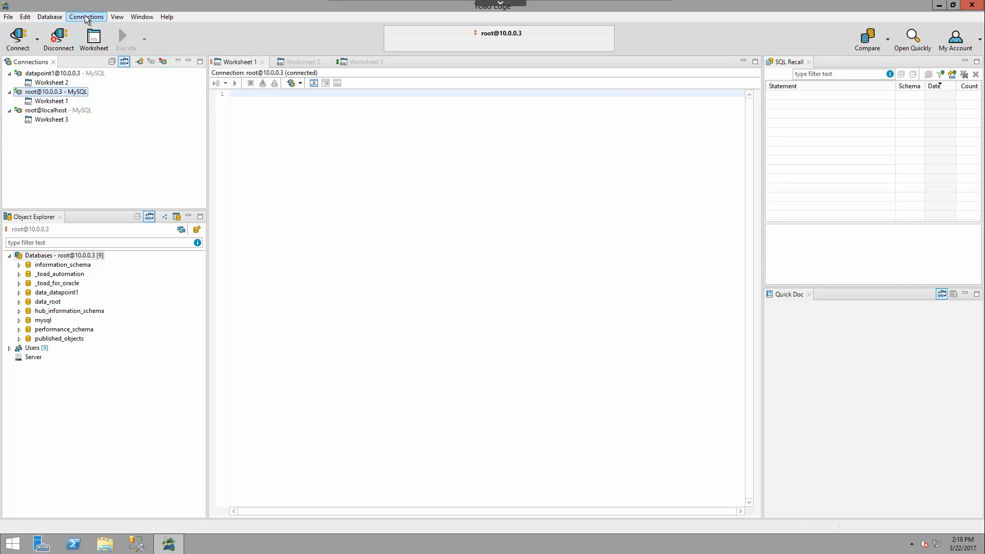
left_click(86, 18)
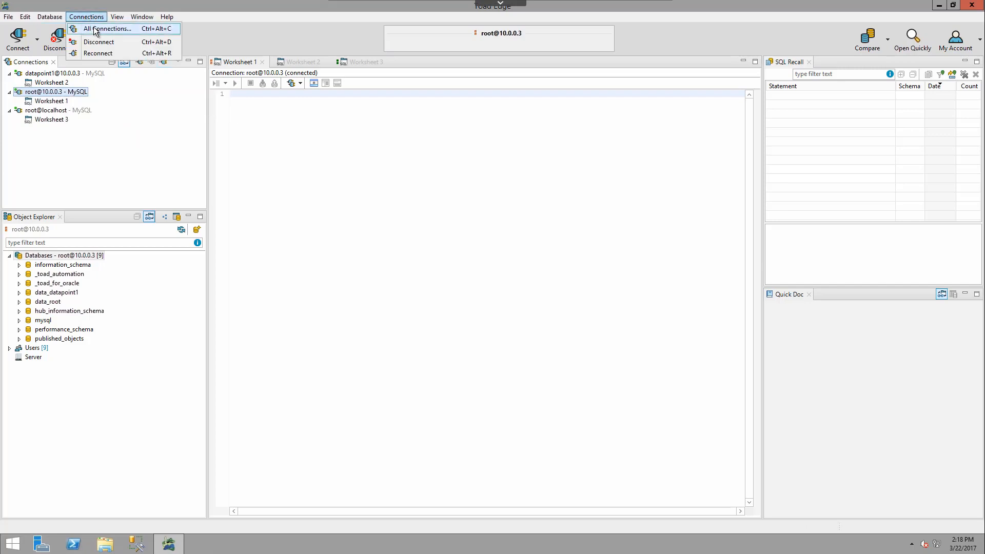
left_click(98, 28)
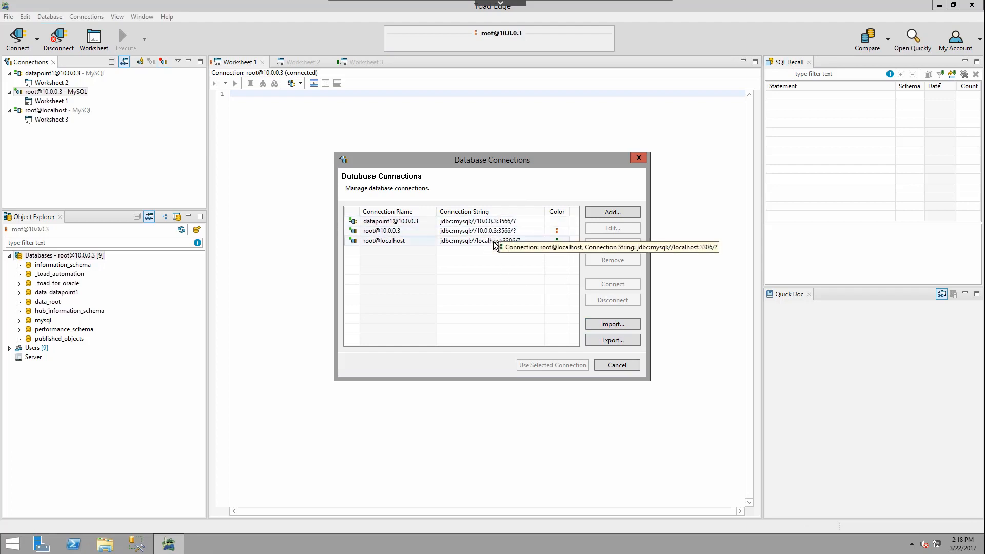
left_click(602, 341)
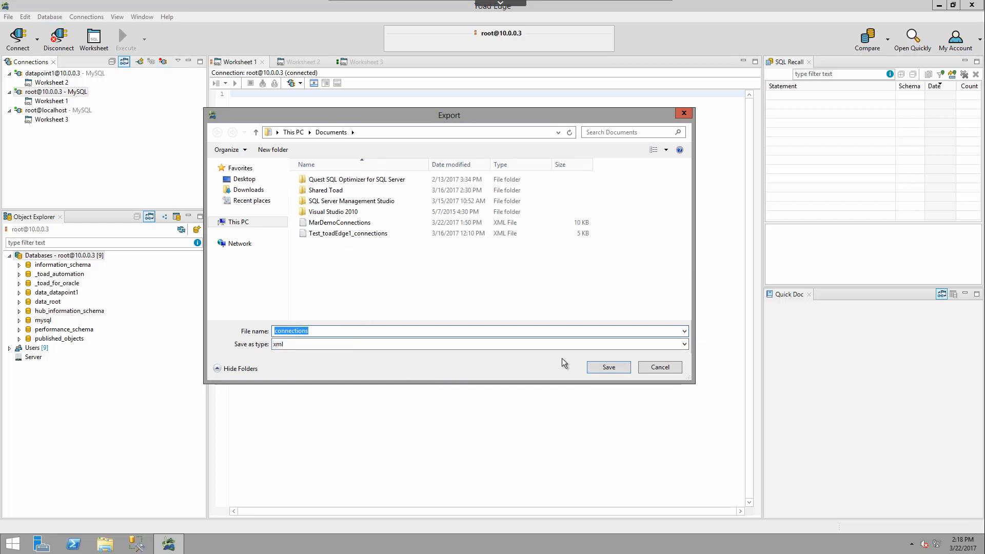
left_click(647, 367)
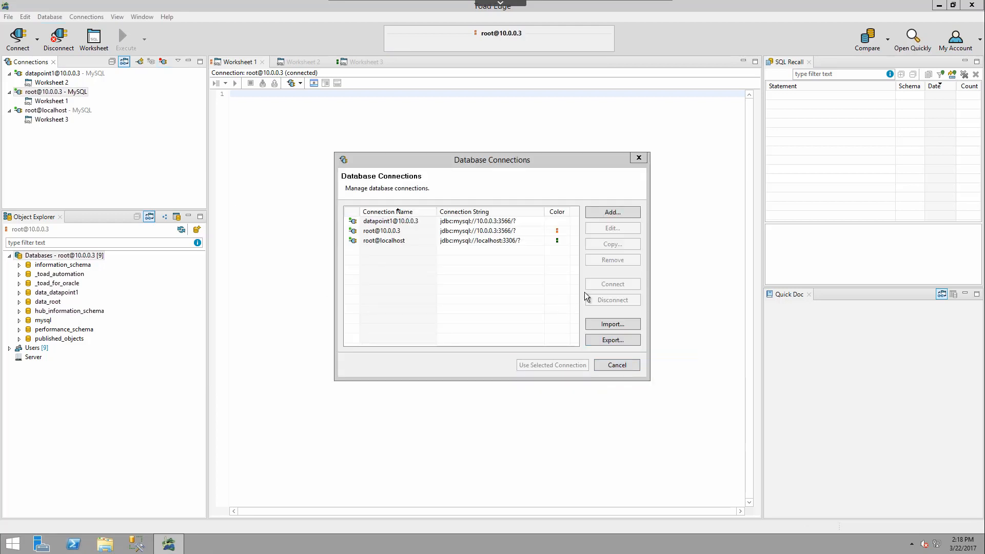
left_click(614, 326)
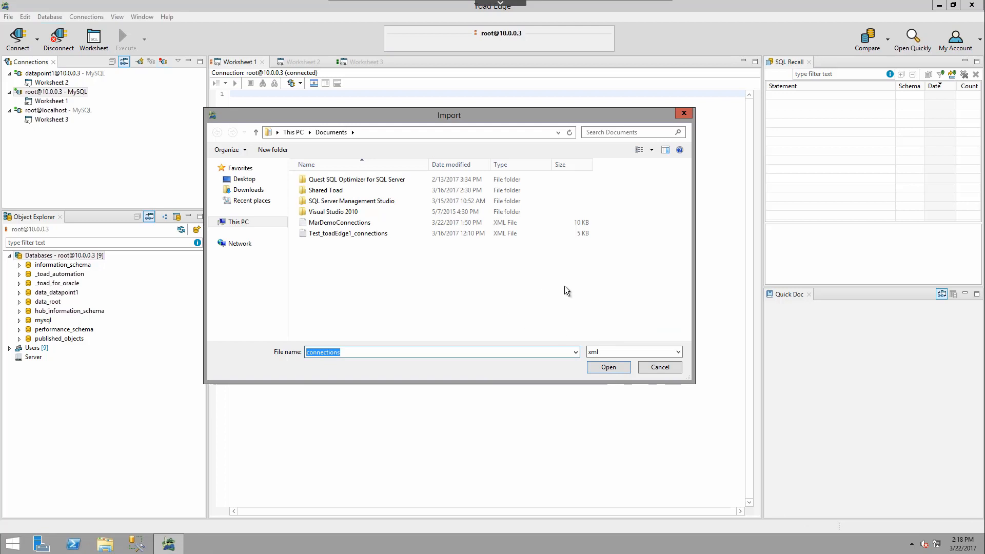
left_click(390, 222)
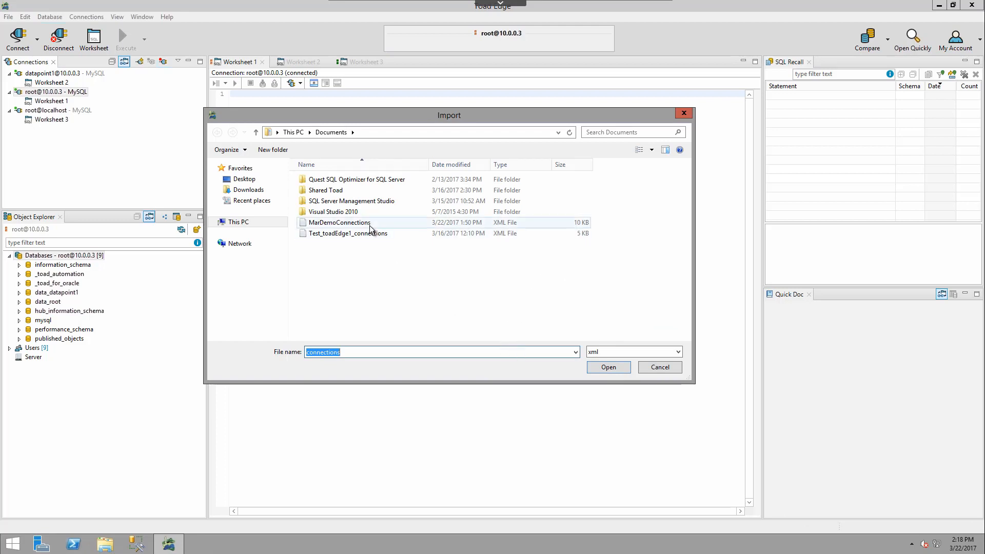
left_click(667, 369)
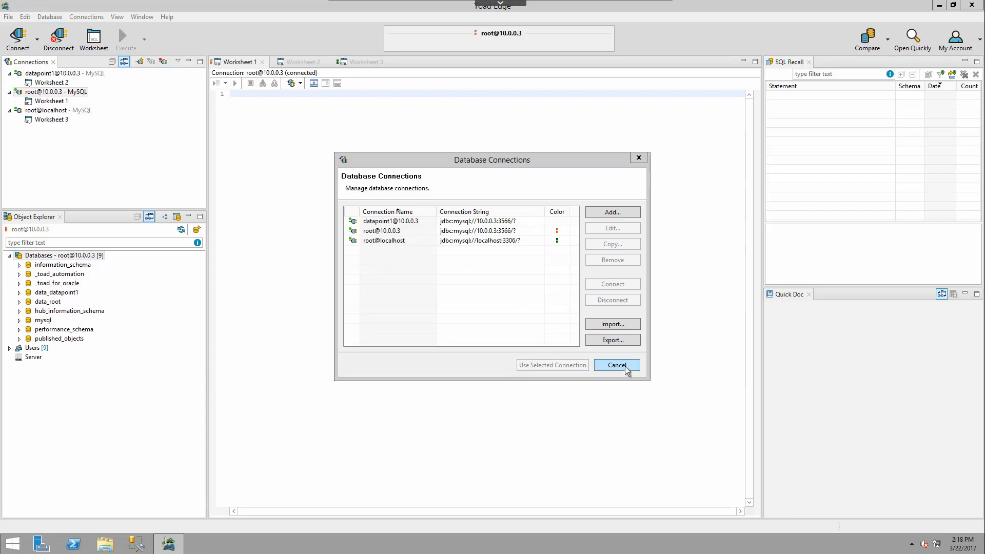
left_click(625, 366)
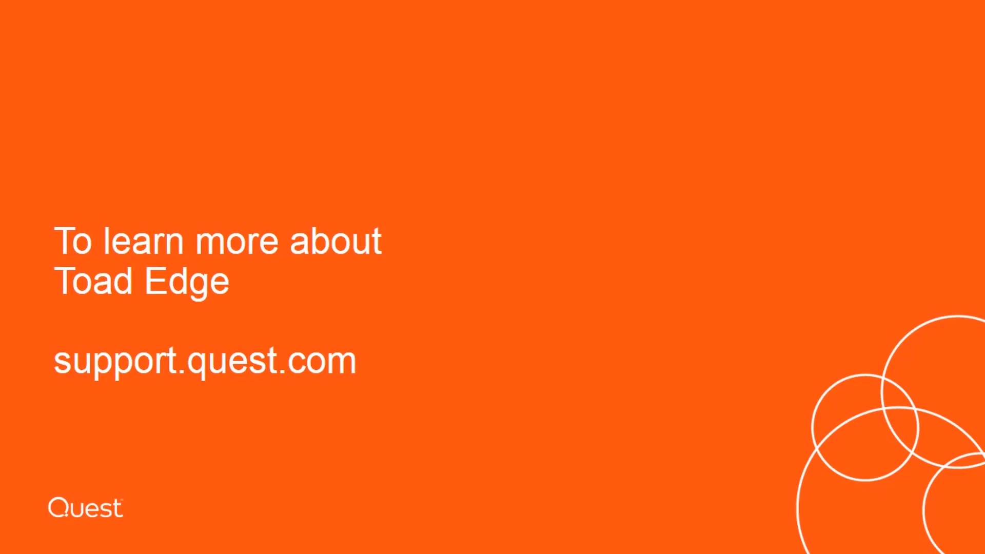